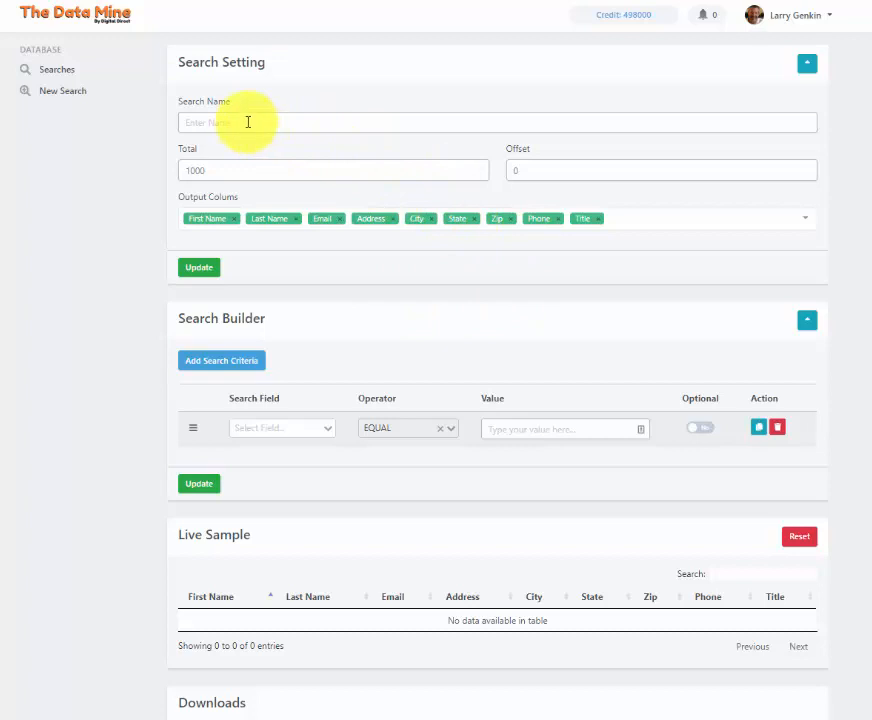
Review the list of available output columns in the search settings
left_click(58, 70)
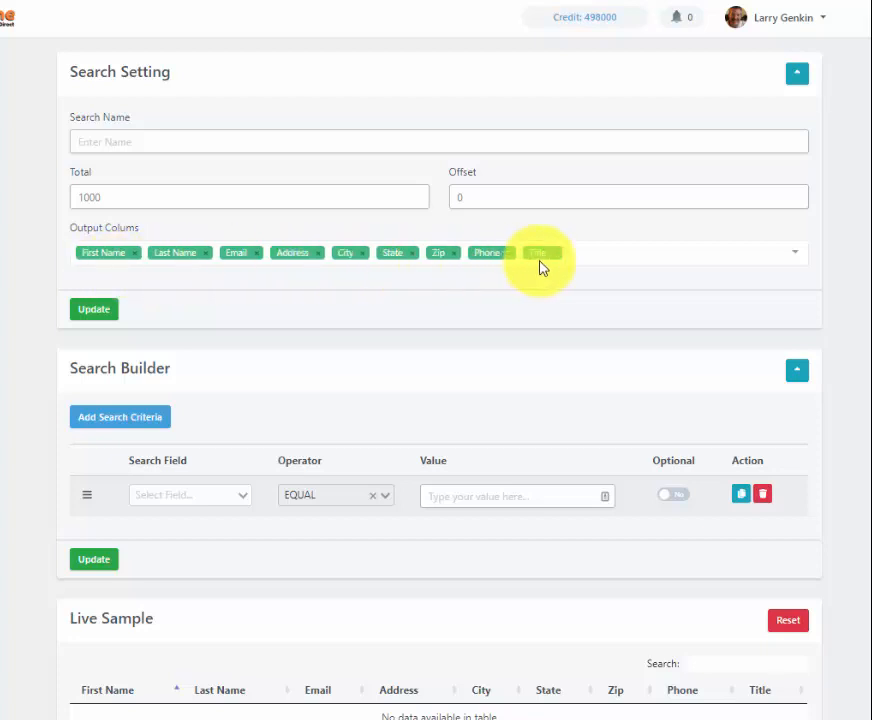
left_click(582, 264)
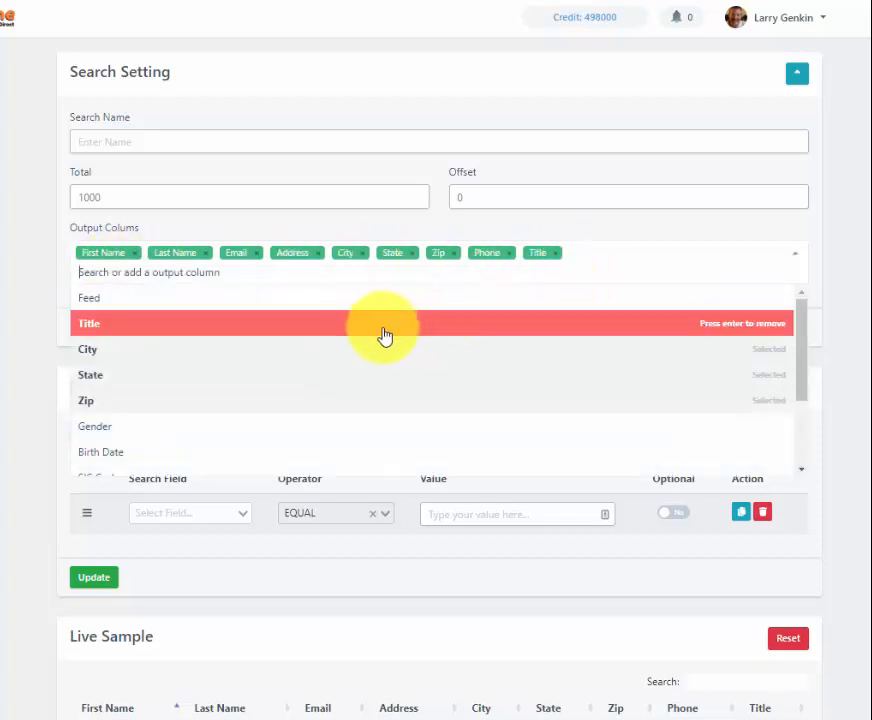
scroll(380, 340, "down", 5)
scroll(369, 355, "up", 5)
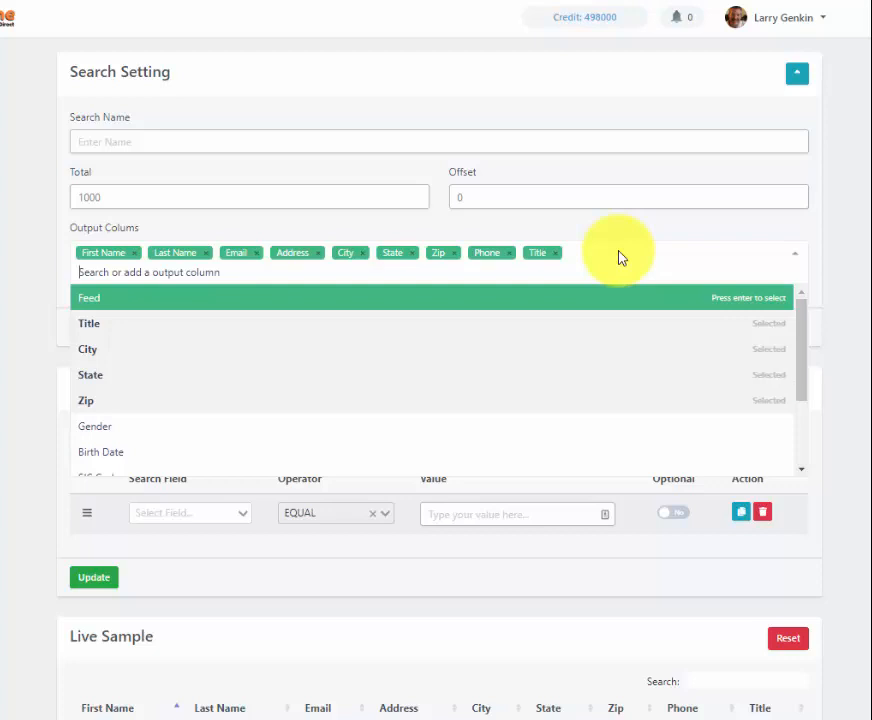
left_click(852, 270)
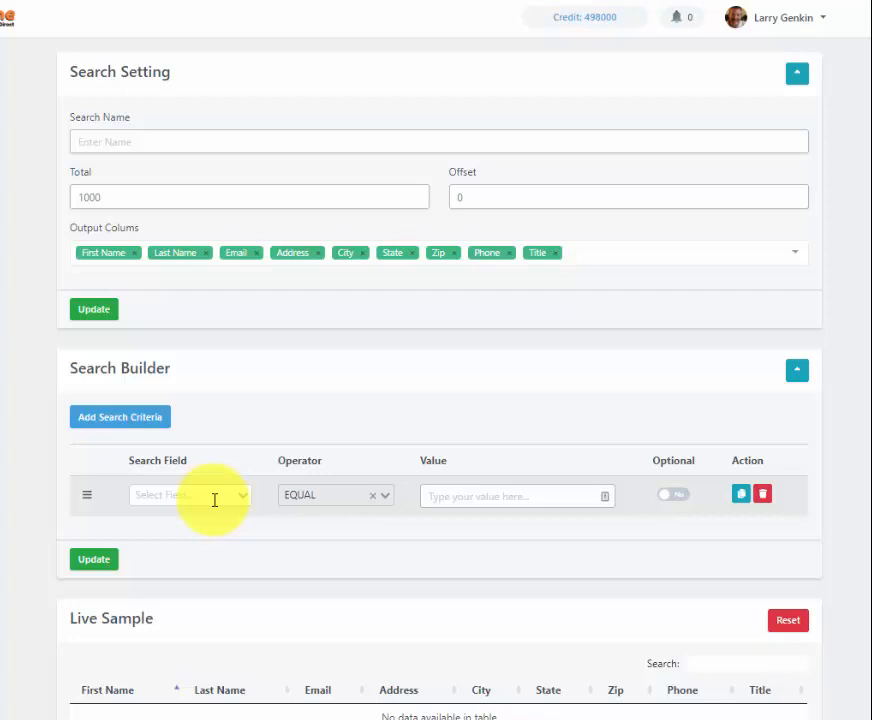
Review the search field and operator options of the empty criterion, then look over the live sample and downloads sections
left_click(214, 498)
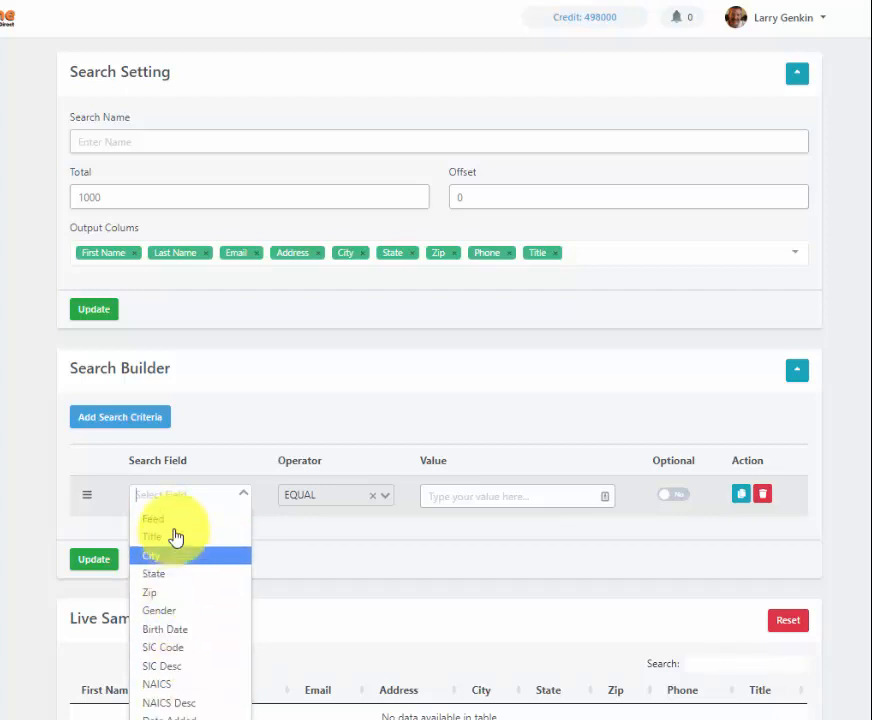
left_click(197, 437)
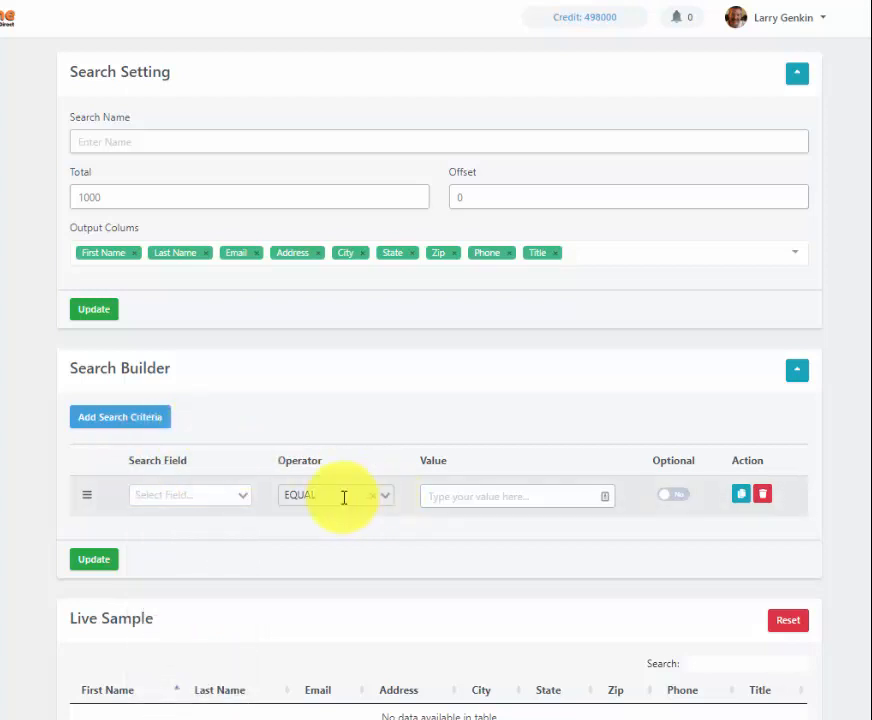
left_click(344, 497)
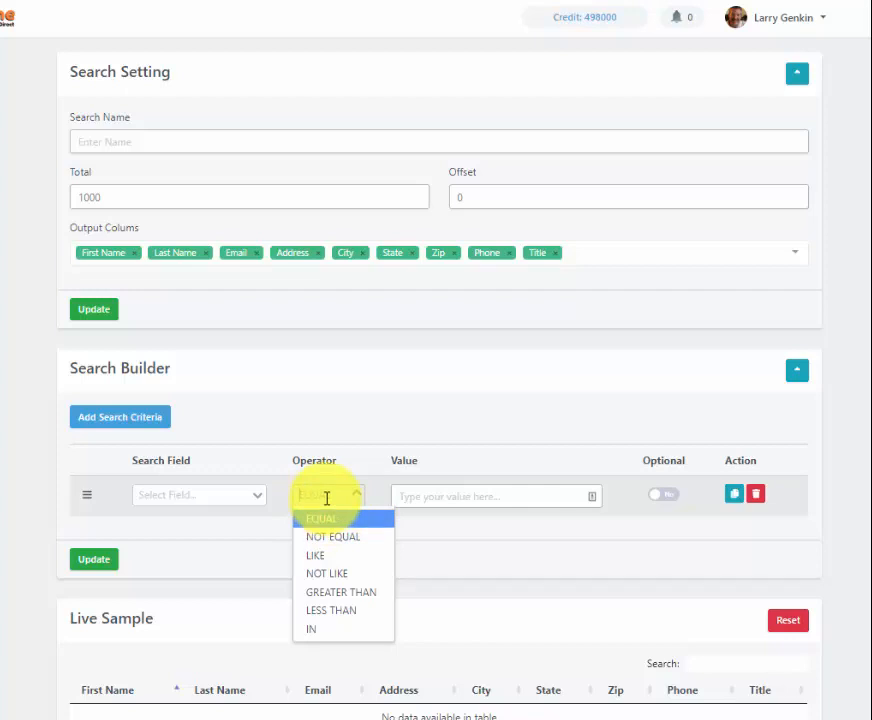
key("Return")
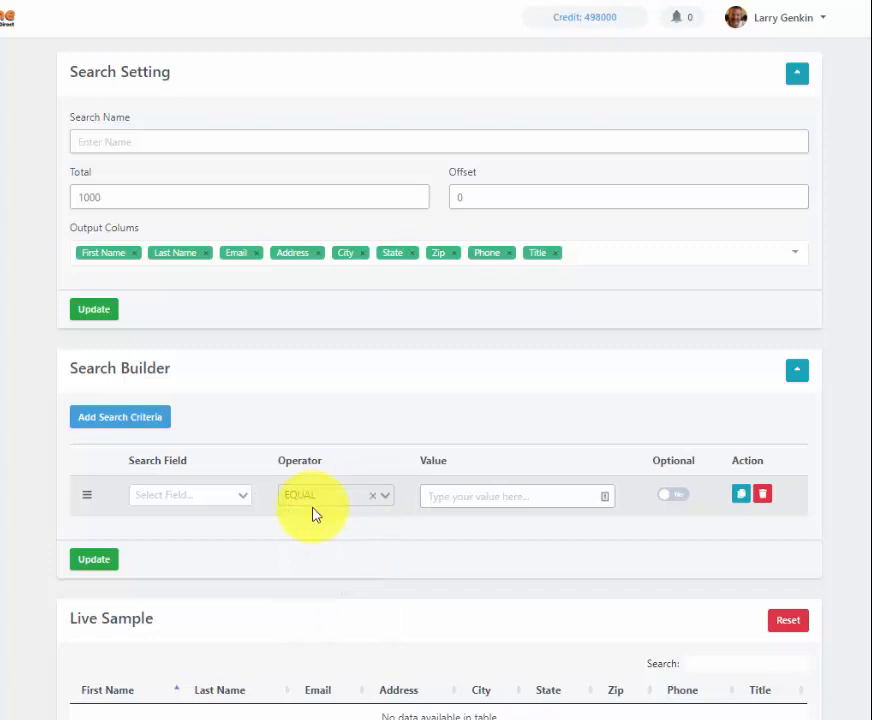
scroll(311, 518, "down", 1)
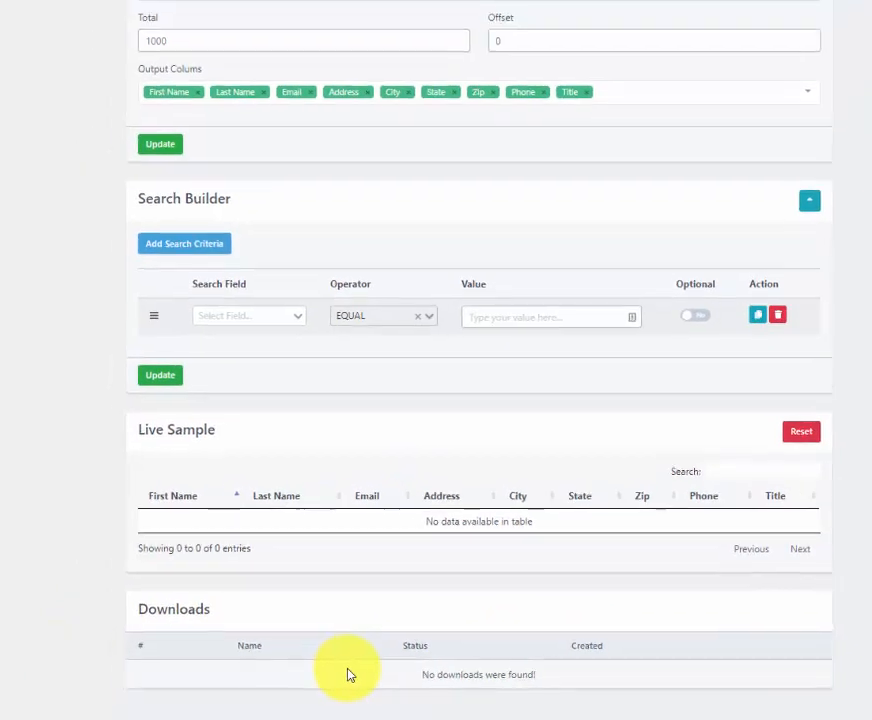
scroll(410, 620, "up", 2)
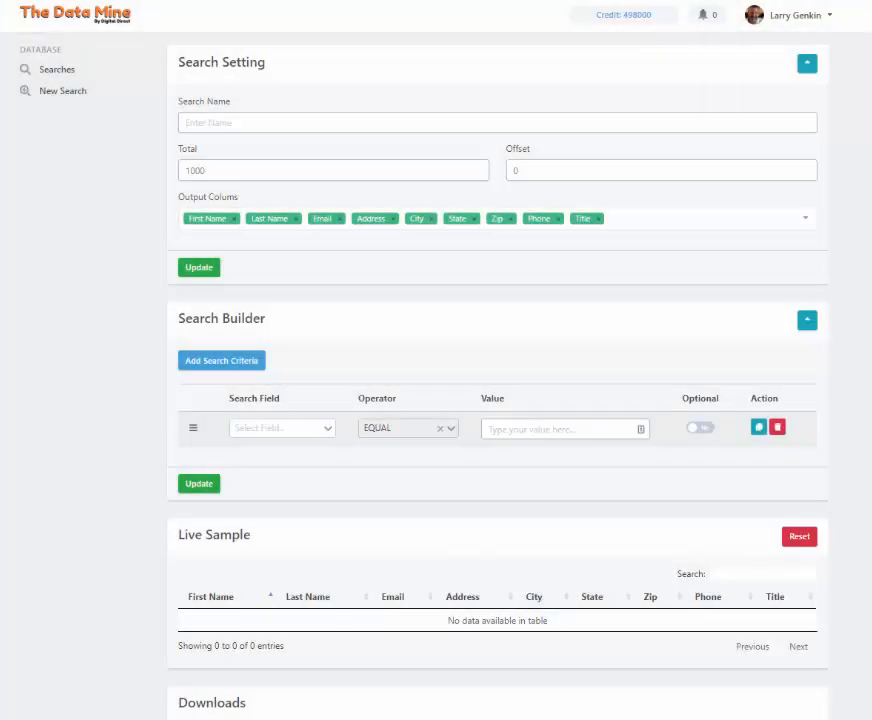
Name the search "Senior Executives" and save the search settings
left_click(290, 122)
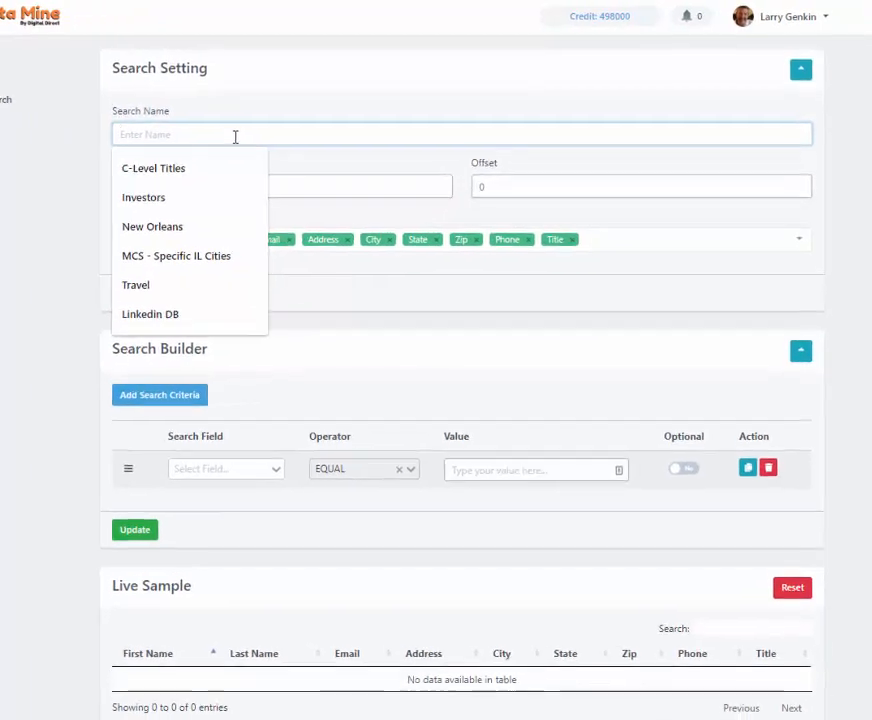
type("S")
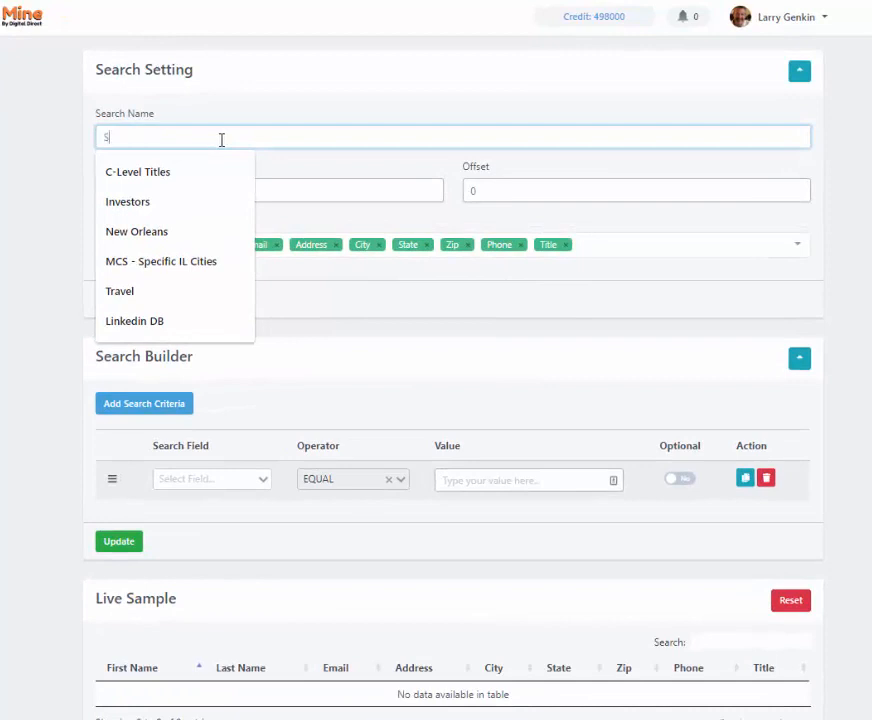
type("enior ")
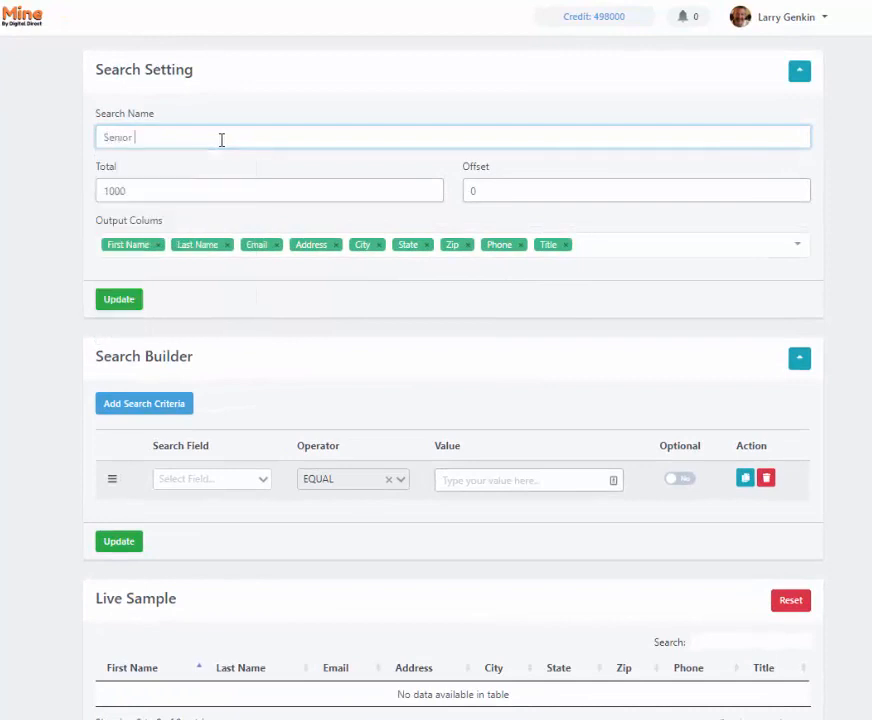
type("Executives")
left_click(121, 301)
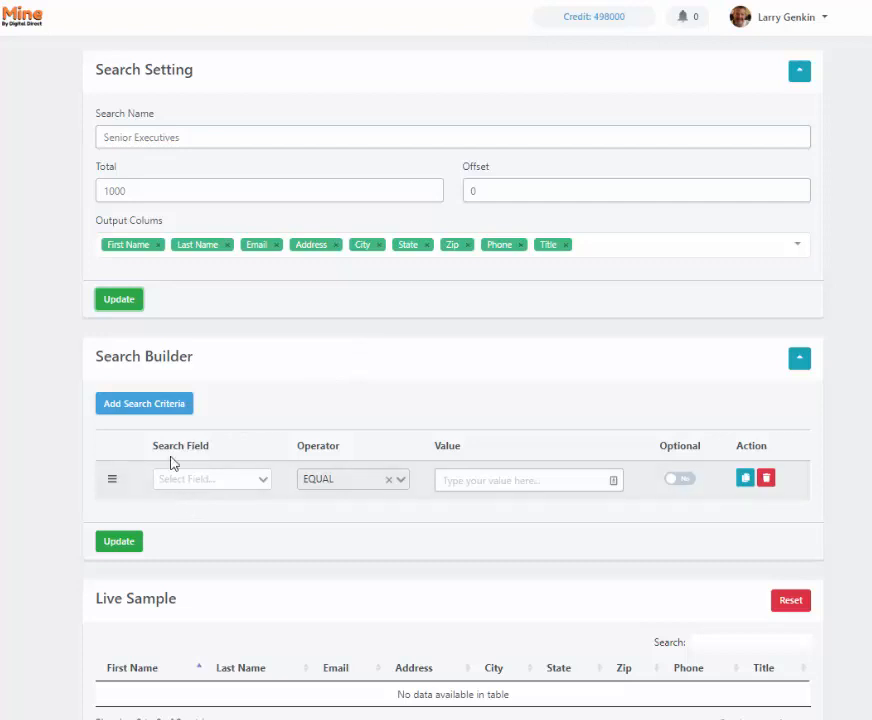
Set the first search criterion to Feed EQUAL B2B
left_click(229, 480)
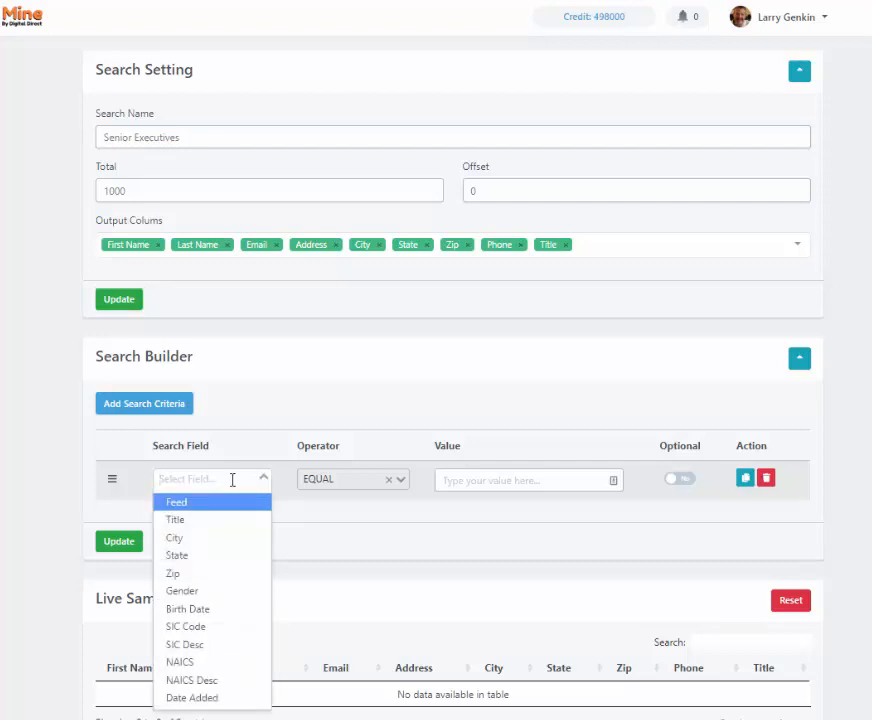
left_click(184, 508)
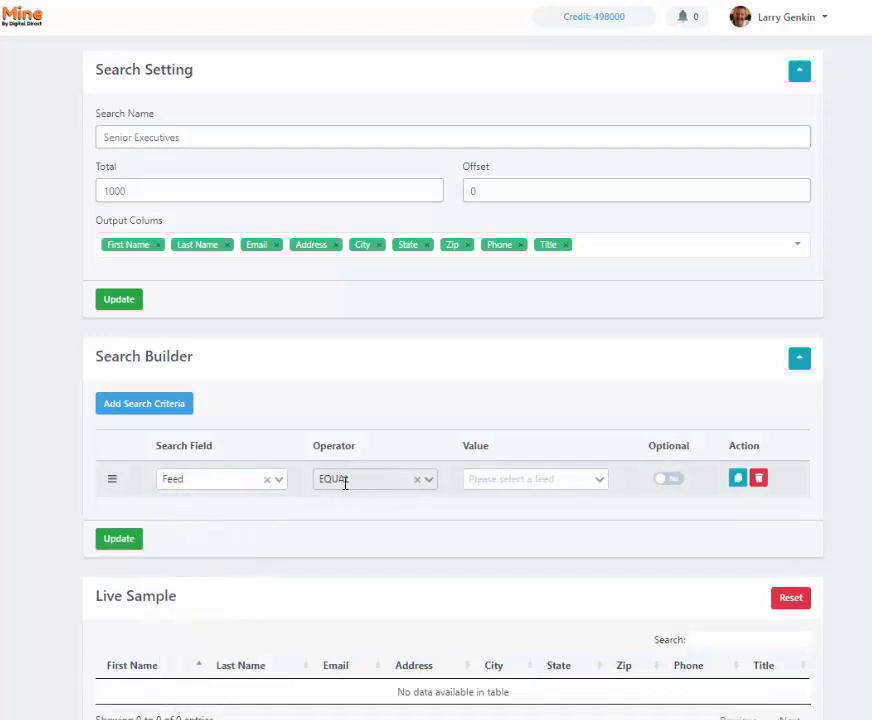
left_click(539, 480)
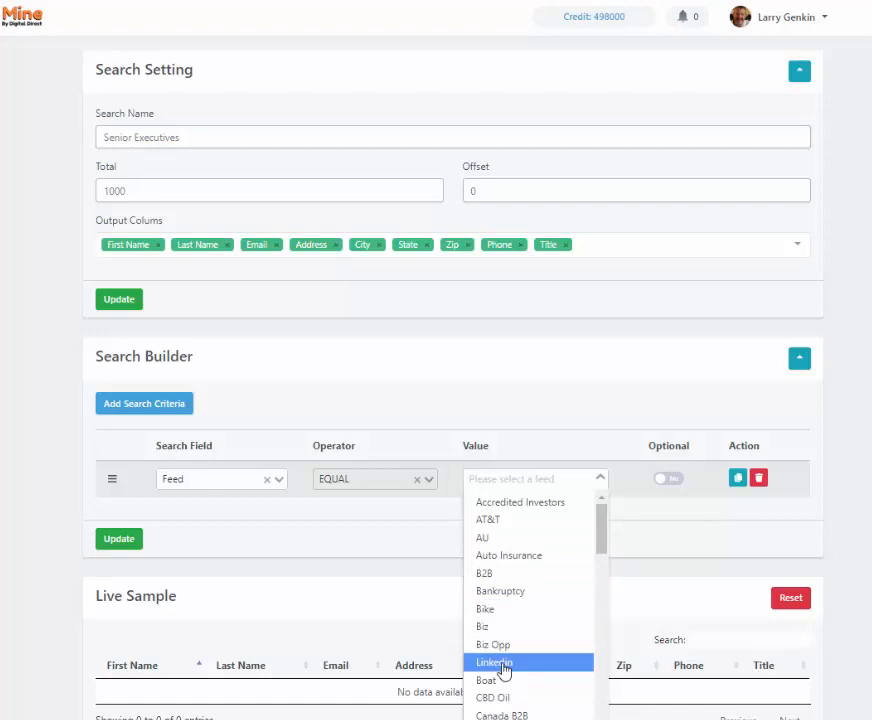
left_click(489, 578)
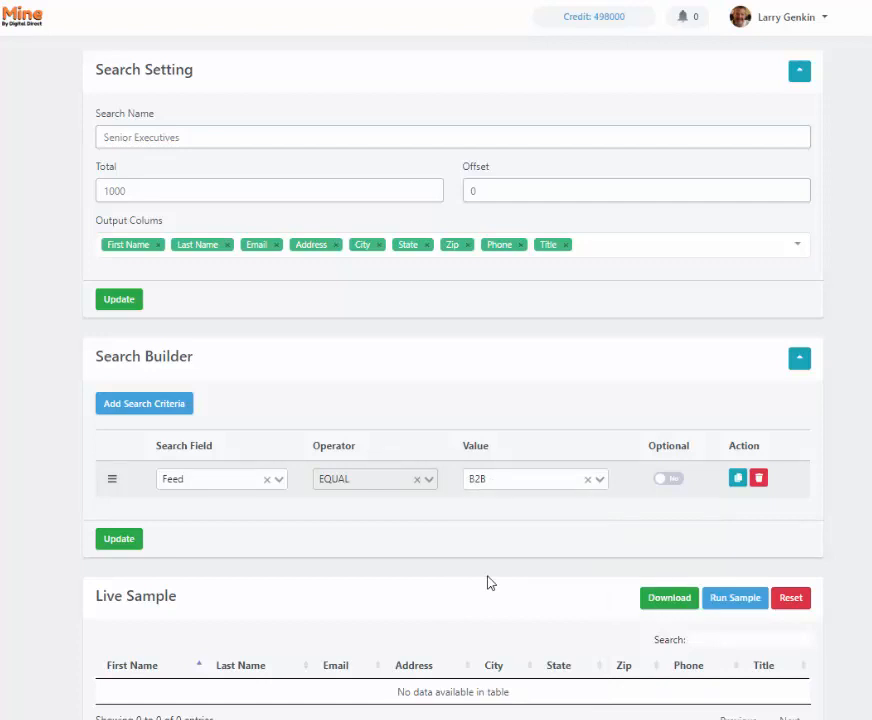
Add a second search criterion, Title EQUAL CEO, and save the search builder changes
left_click(133, 410)
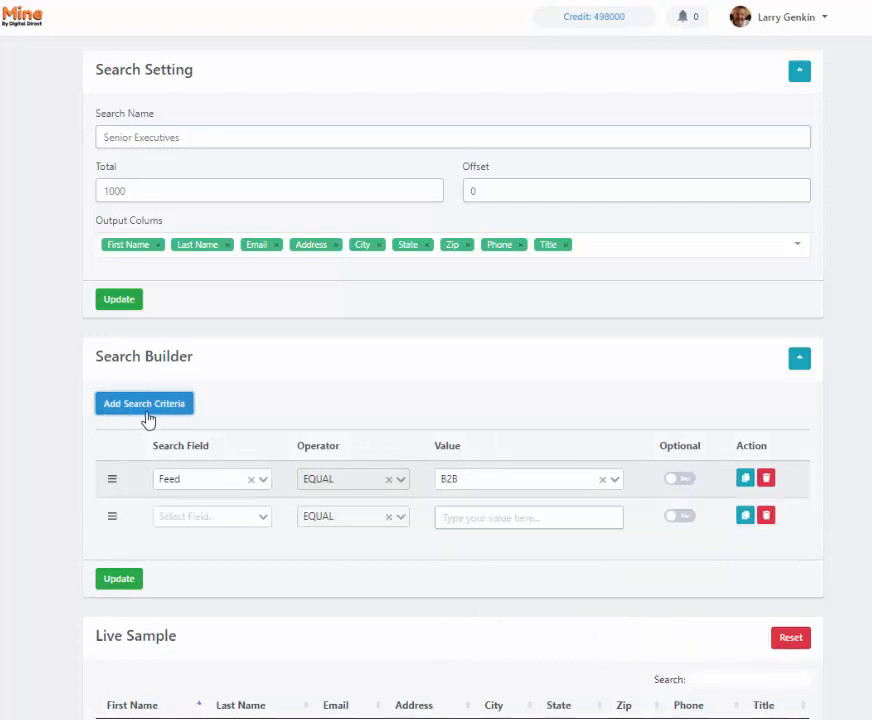
left_click(263, 521)
left_click(188, 559)
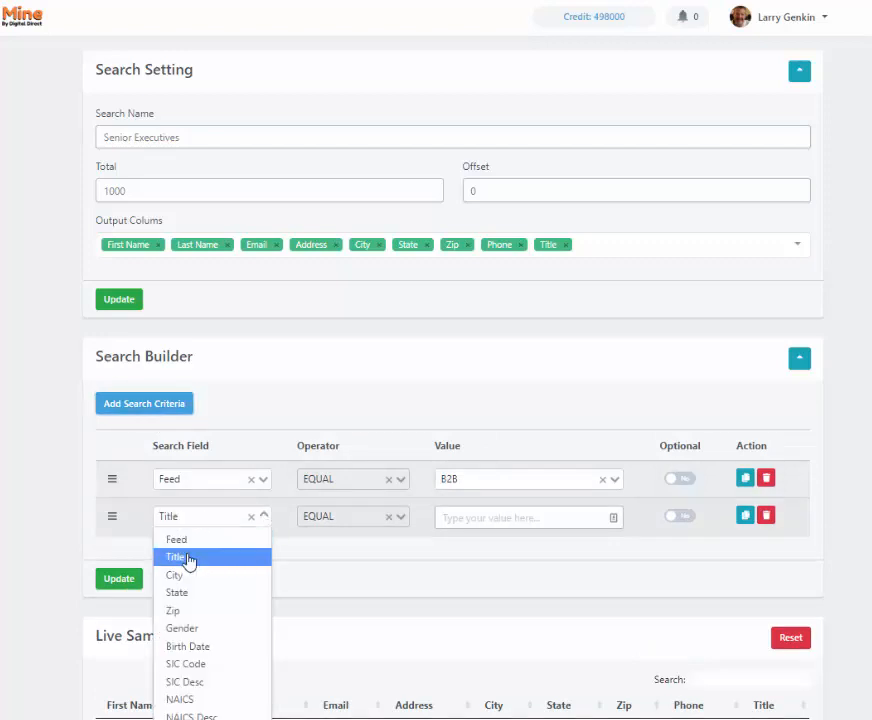
left_click(484, 524)
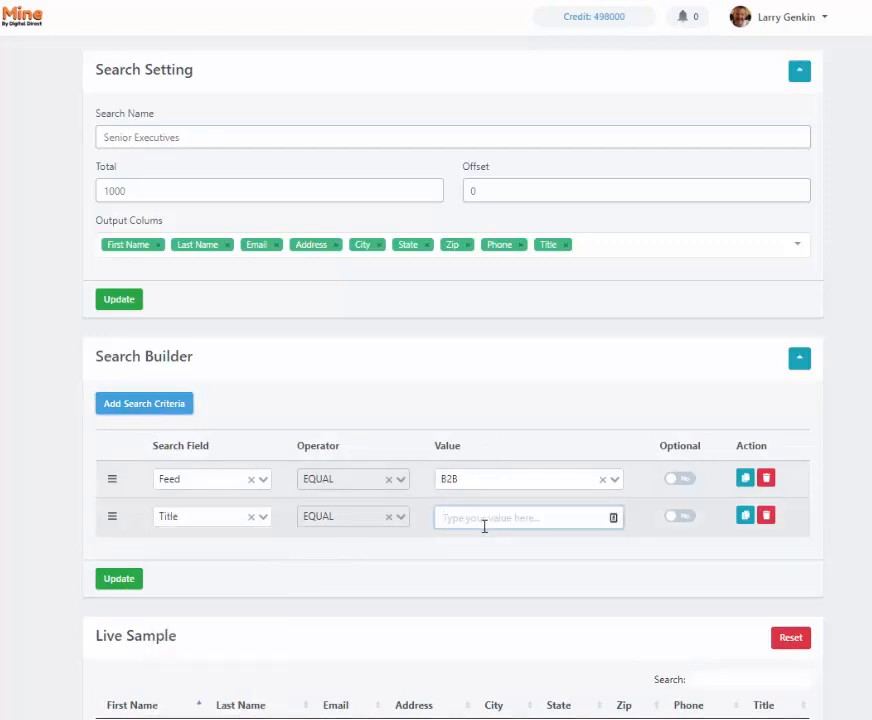
type("CEO")
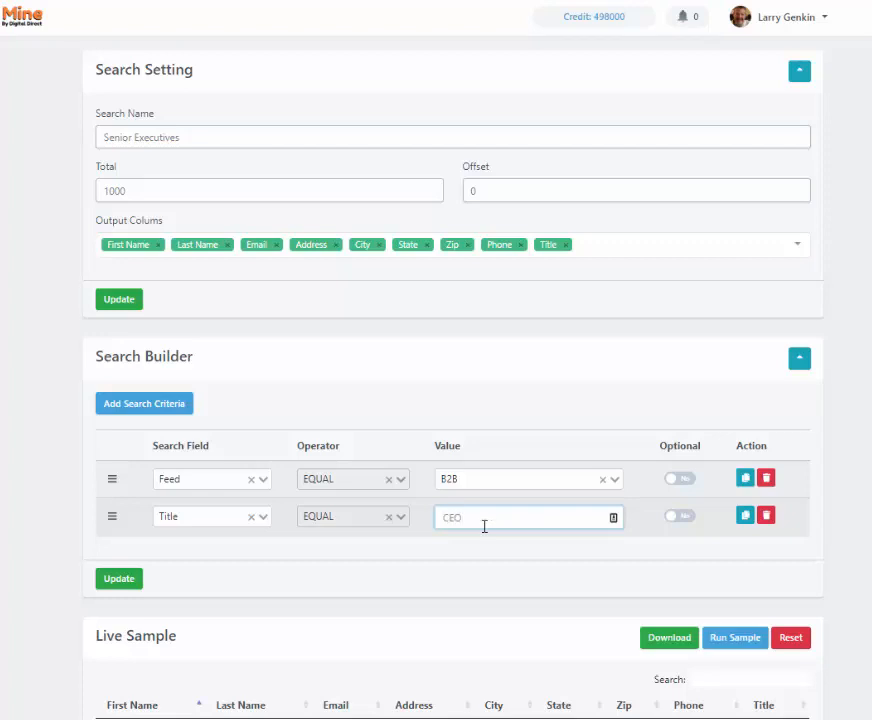
left_click(127, 579)
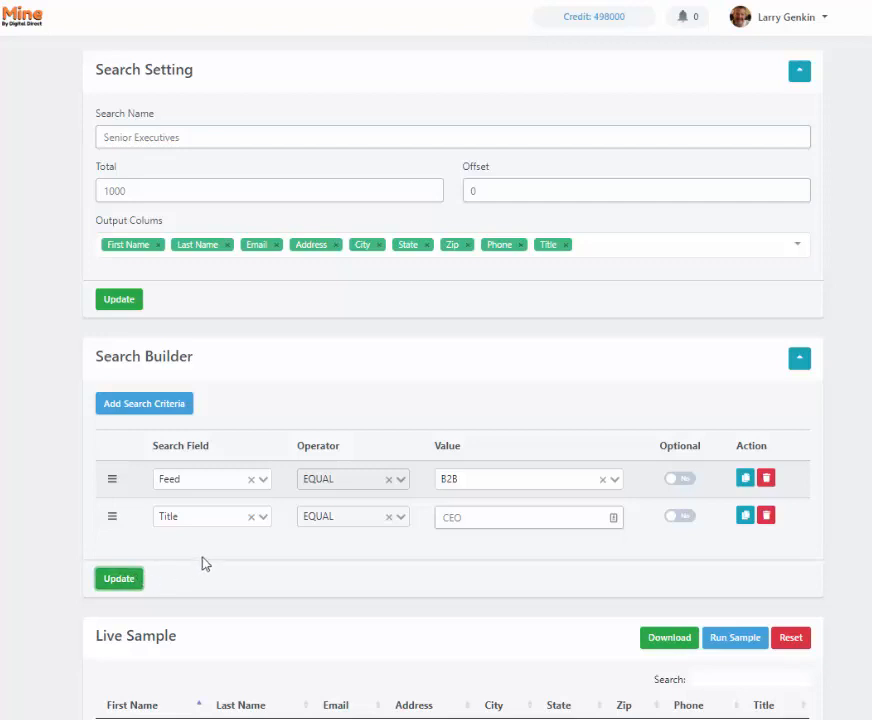
Run a live sample of the search and look through result pages 2 to 4
left_click(735, 638)
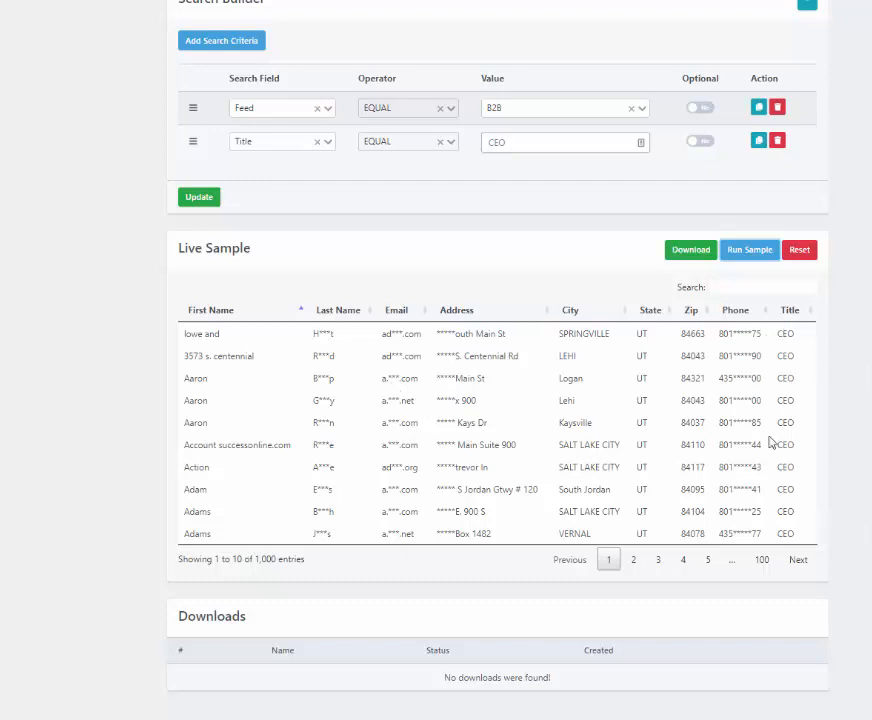
left_click(633, 562)
left_click(656, 566)
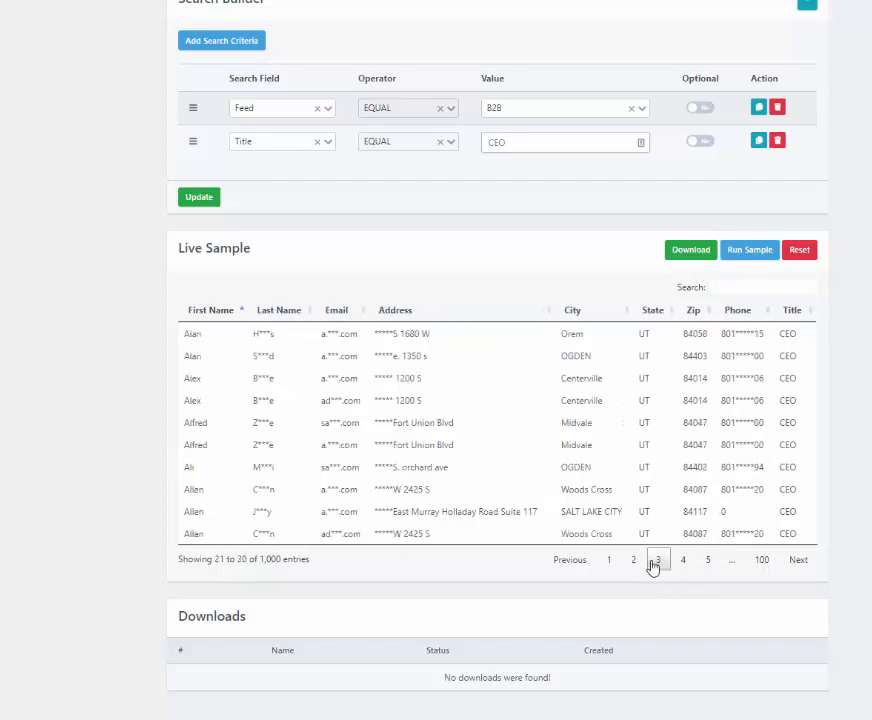
left_click(681, 564)
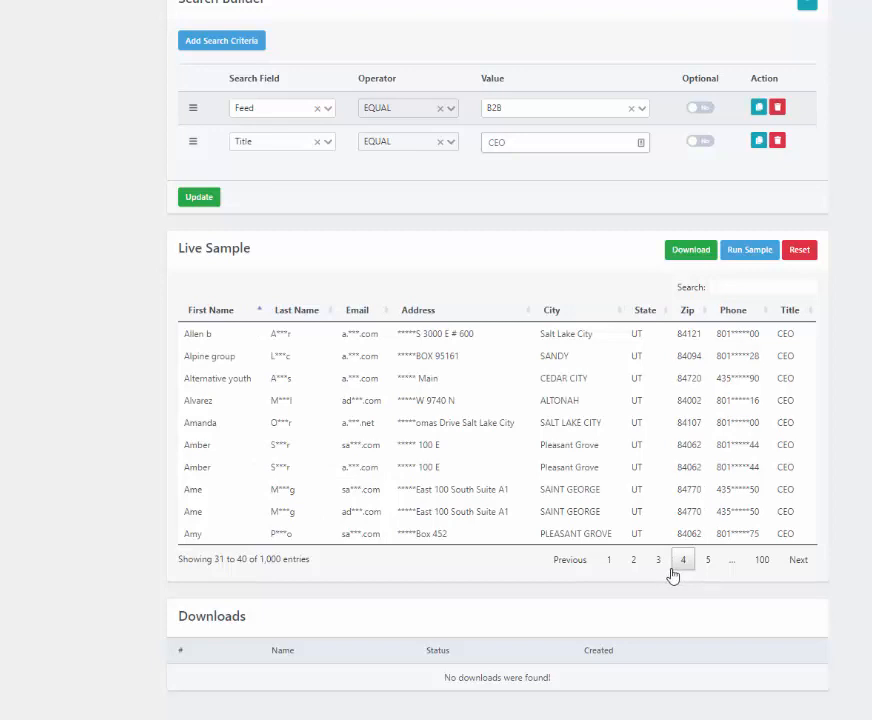
left_click(666, 562)
left_click(681, 560)
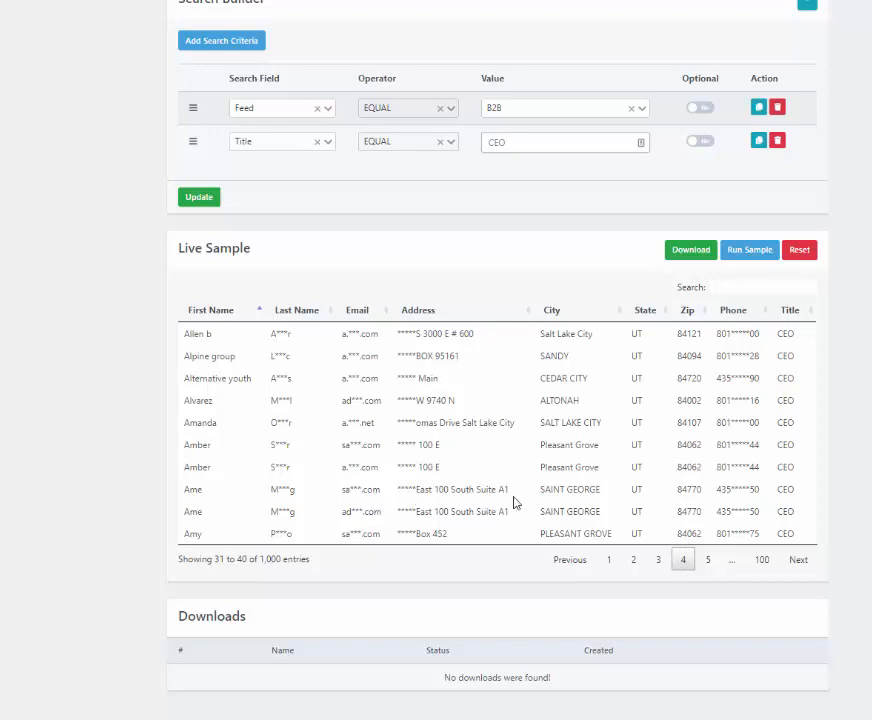
Request and confirm the download of the Senior Executives results, and save the completed CSV file to the computer
left_click(685, 252)
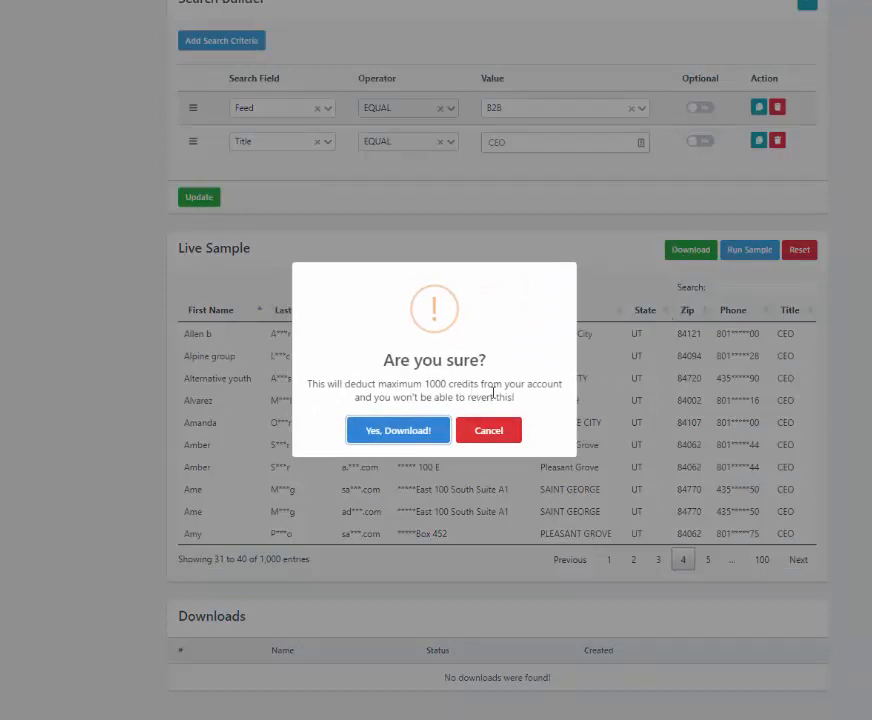
left_click(383, 438)
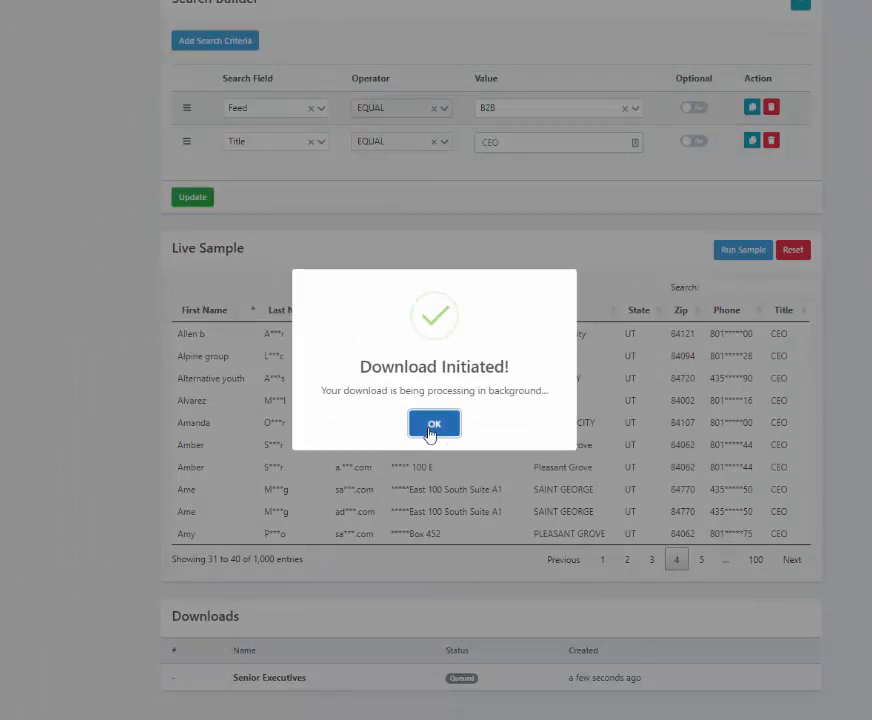
left_click(430, 430)
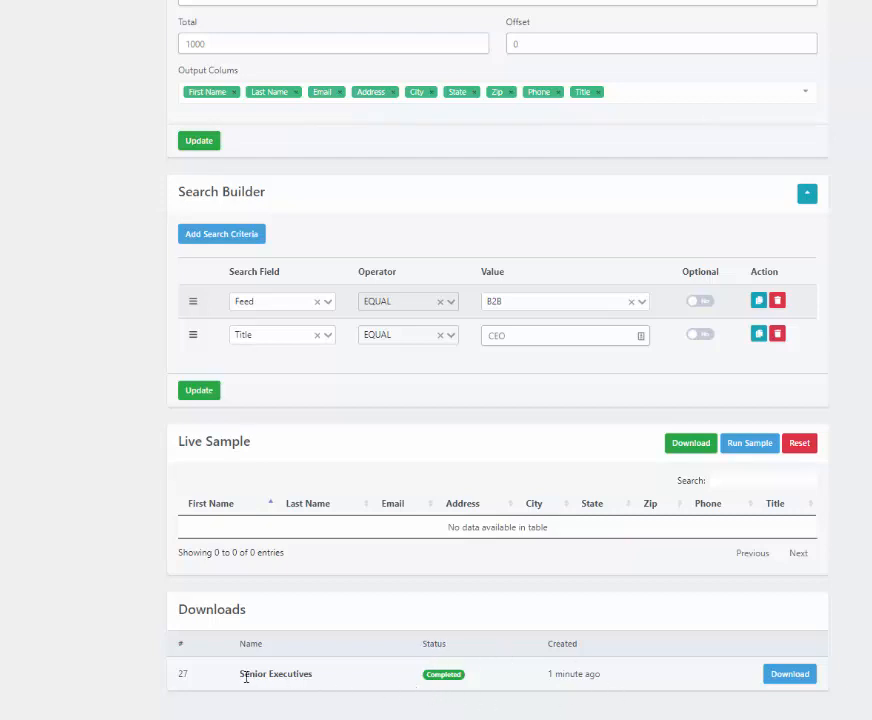
left_click(787, 676)
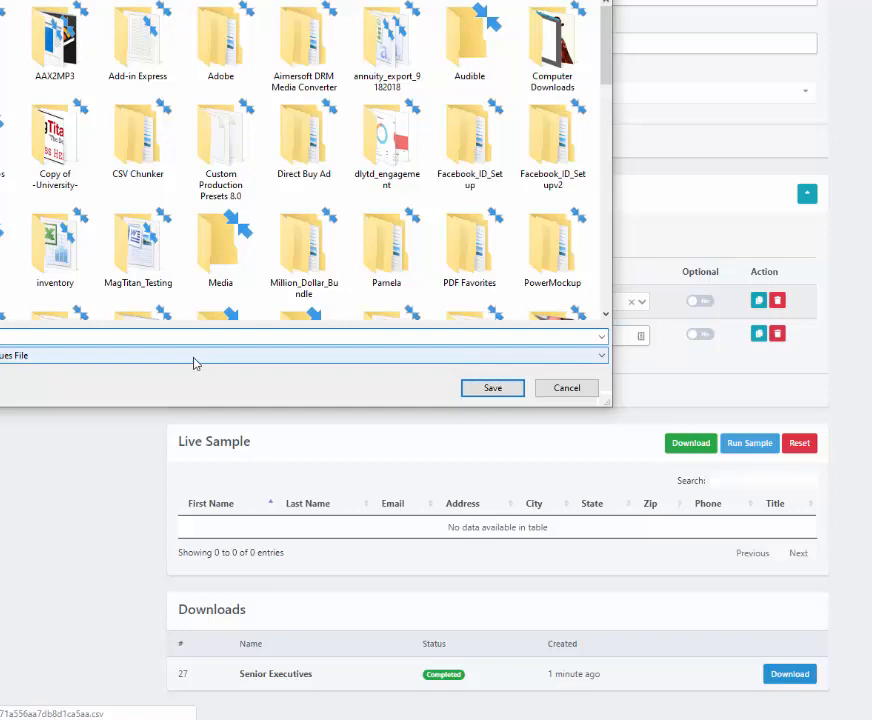
left_click(490, 389)
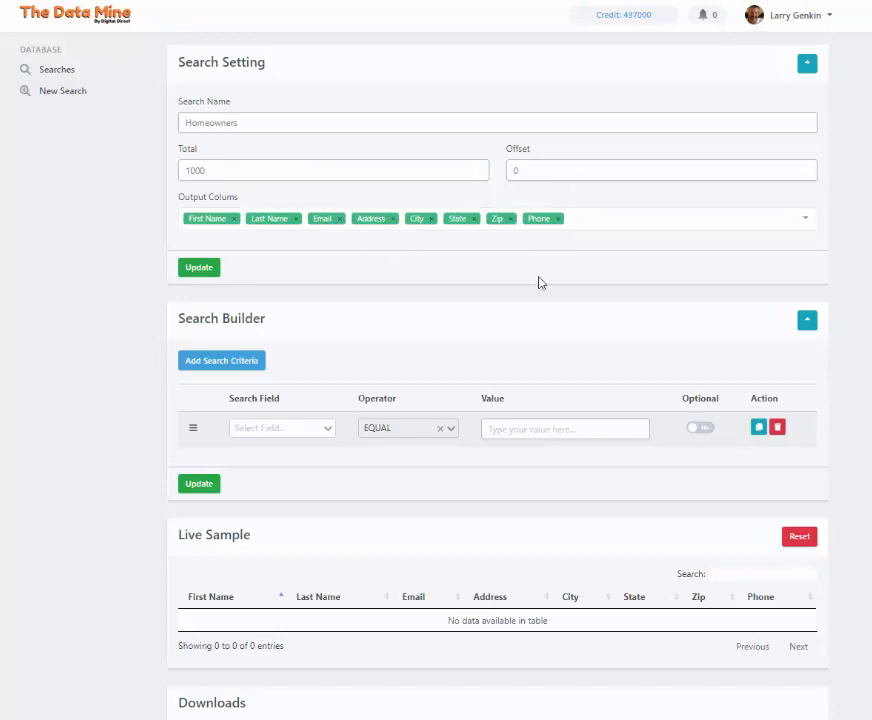
Set the first criterion of the Homeowners search to Feed EQUAL Home Owners
left_click(328, 428)
left_click(265, 446)
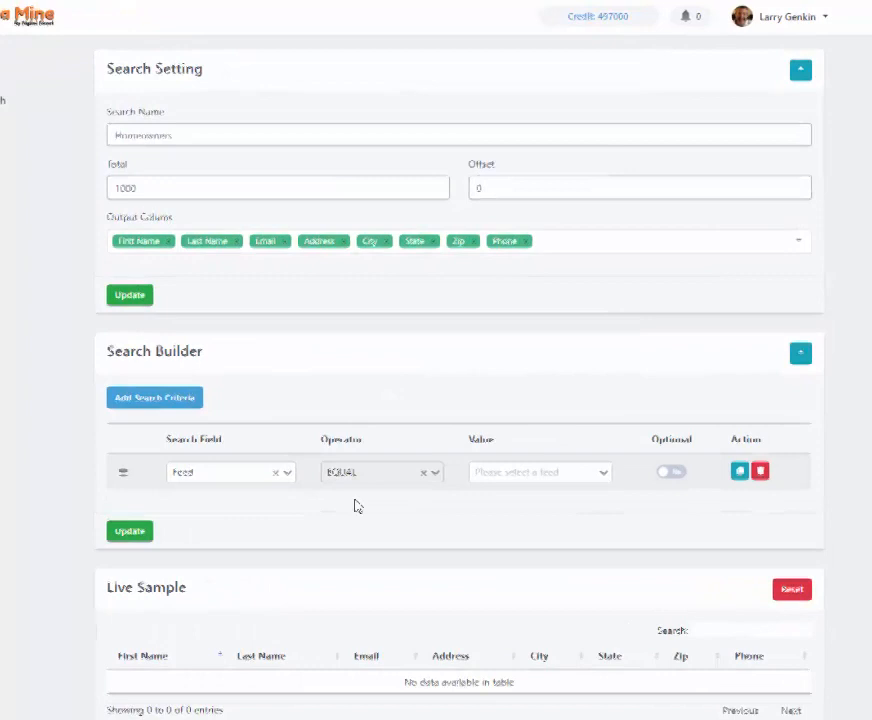
left_click(524, 473)
scroll(547, 543, "down", 3)
scroll(549, 551, "down", 4)
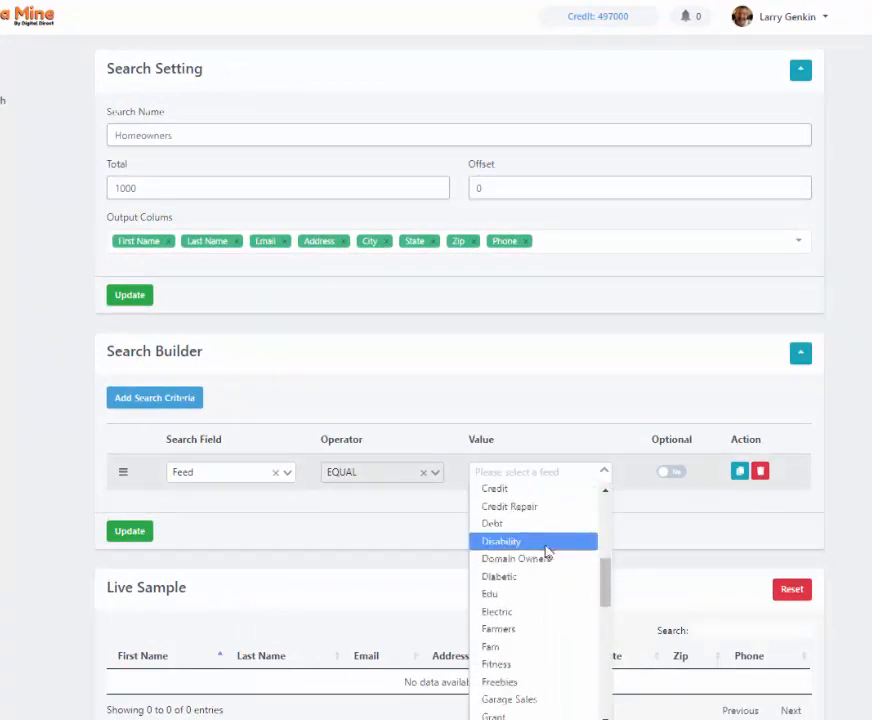
left_click(555, 584)
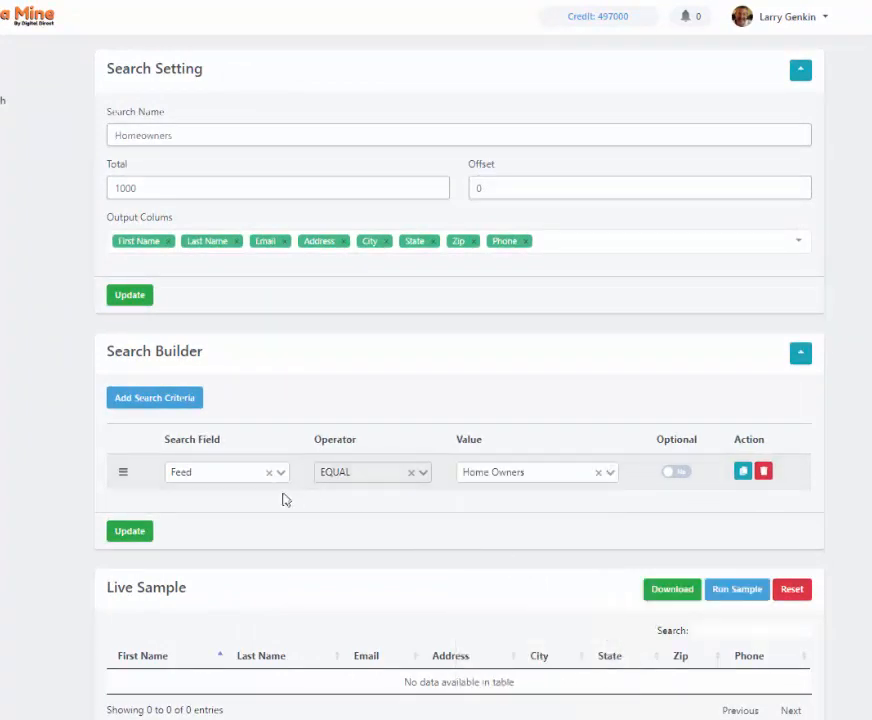
Add a second search criterion, State EQUAL FL, and save the search builder changes
left_click(158, 405)
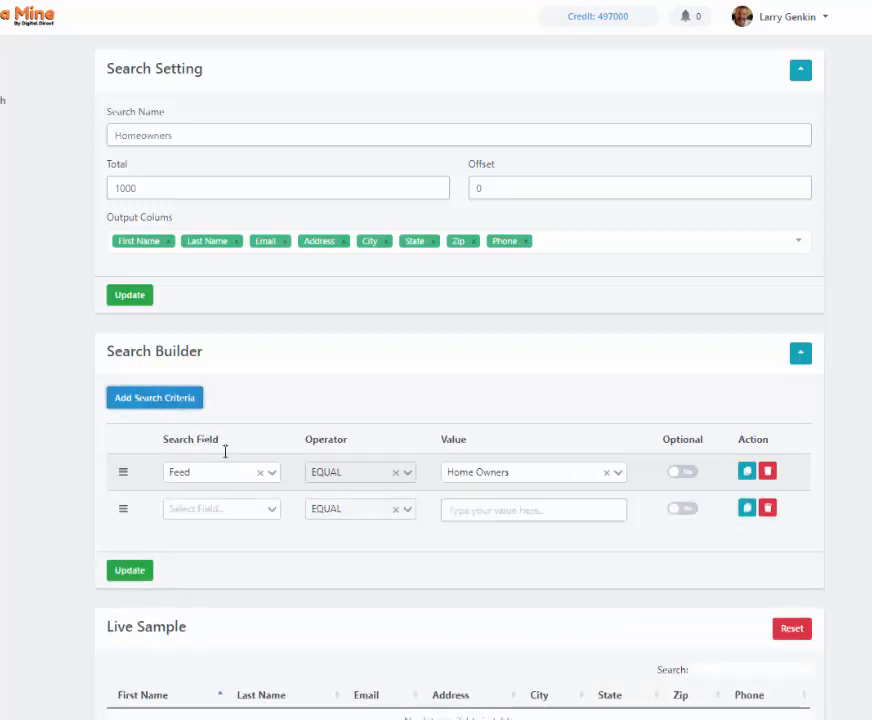
left_click(272, 510)
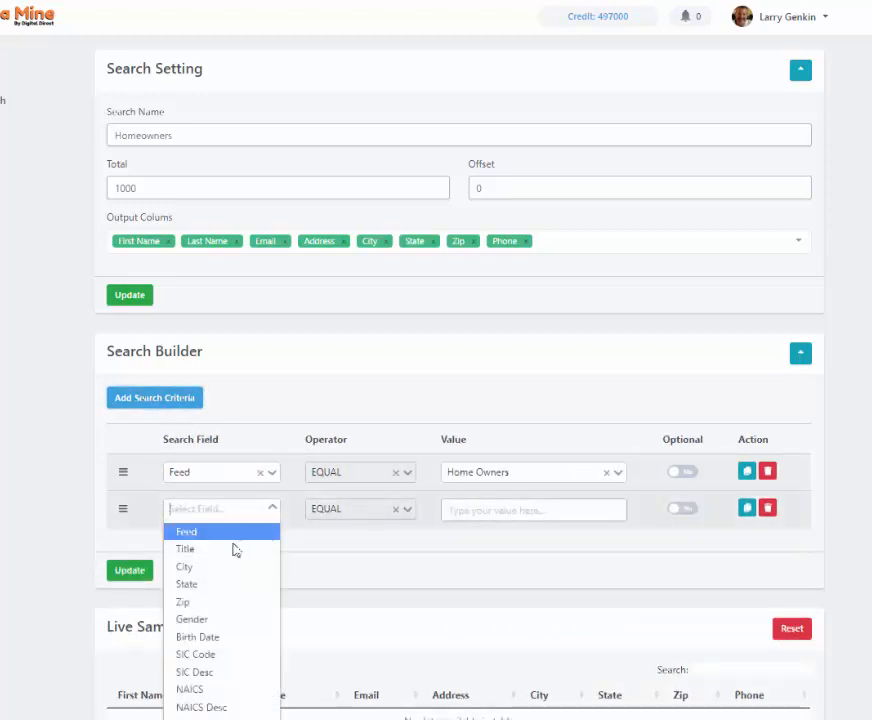
left_click(197, 585)
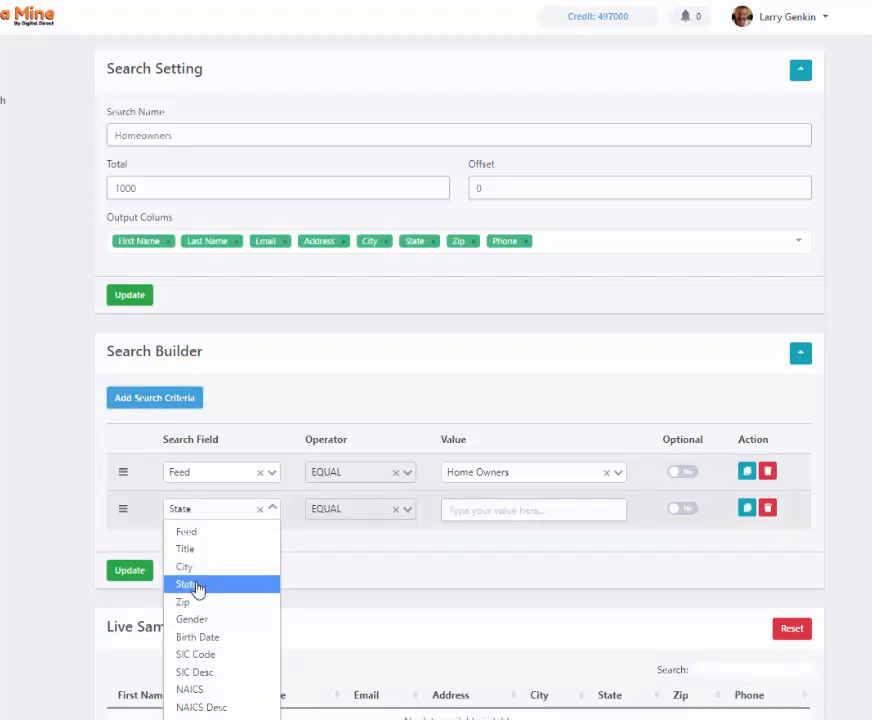
left_click(499, 510)
type("FL")
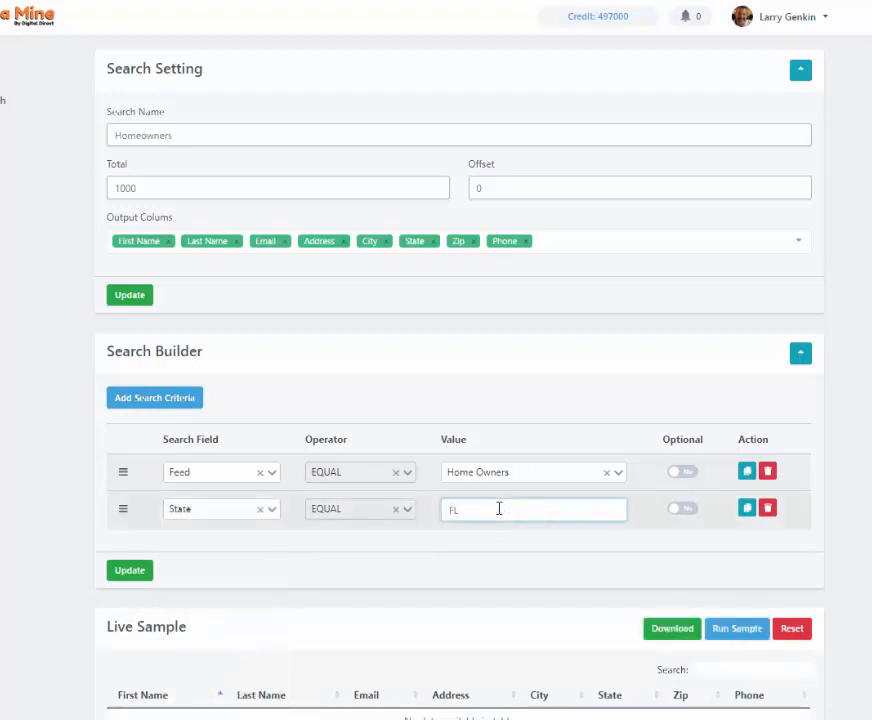
left_click(139, 577)
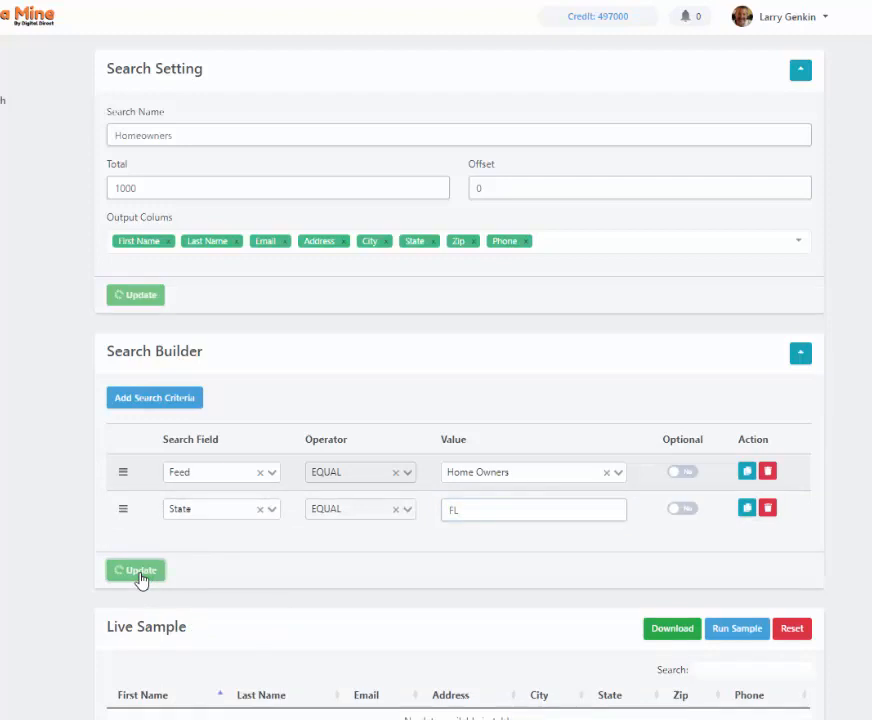
Run a live sample of the Florida home owners search and look through result pages 3 to 5
left_click(738, 627)
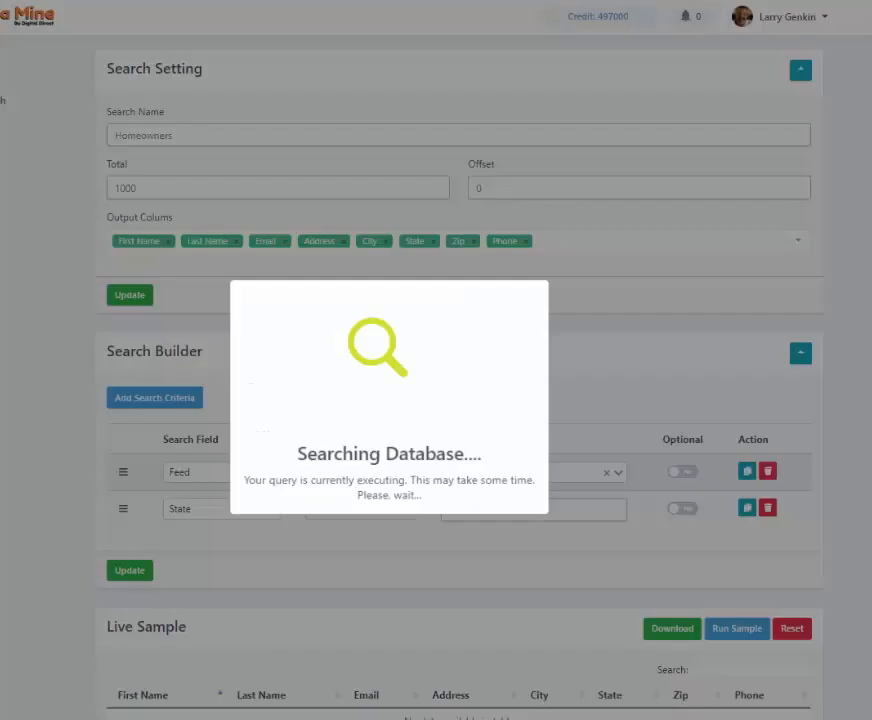
scroll(459, 420, "down", 4)
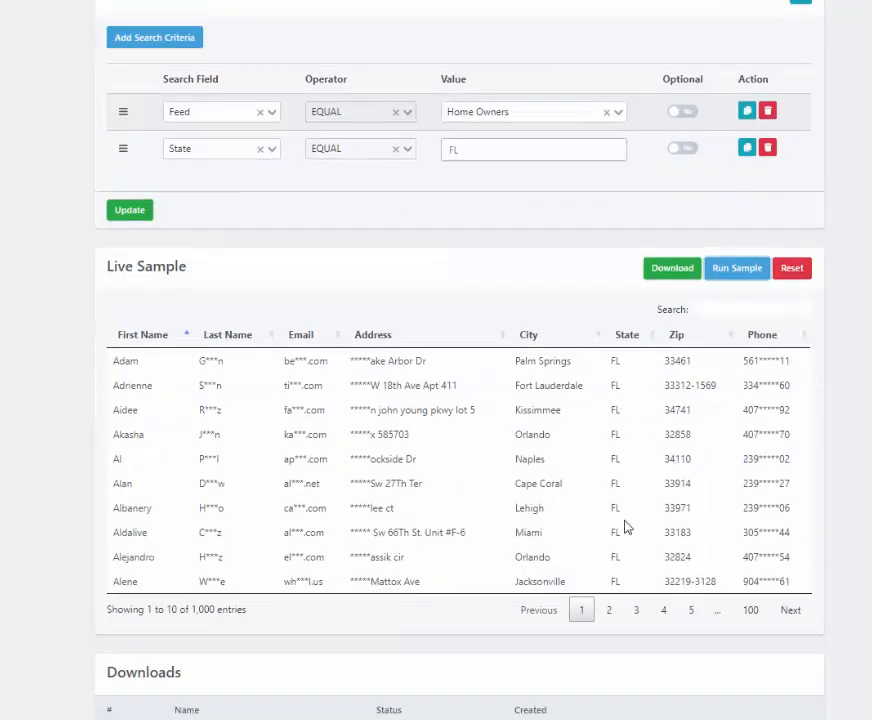
left_click(638, 612)
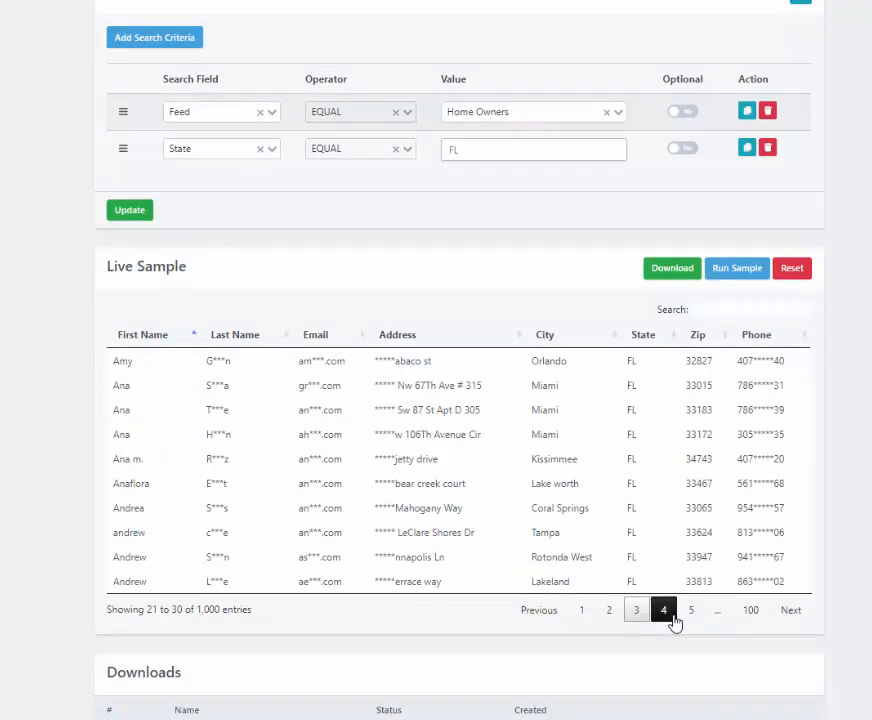
left_click(665, 612)
left_click(690, 611)
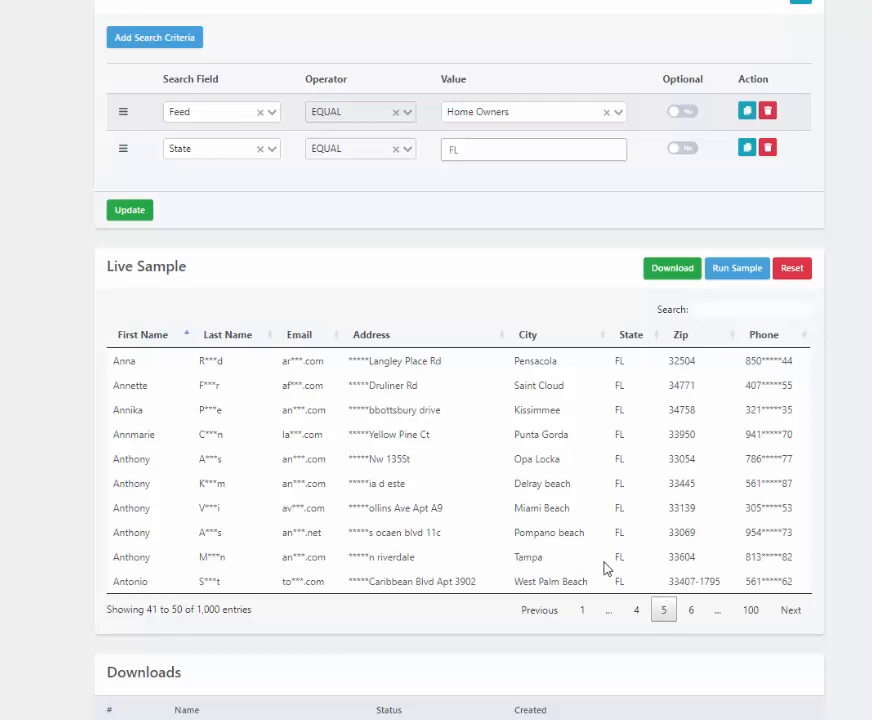
Add a third search criterion, City EQUAL Orlando, and save the search builder changes
left_click(180, 38)
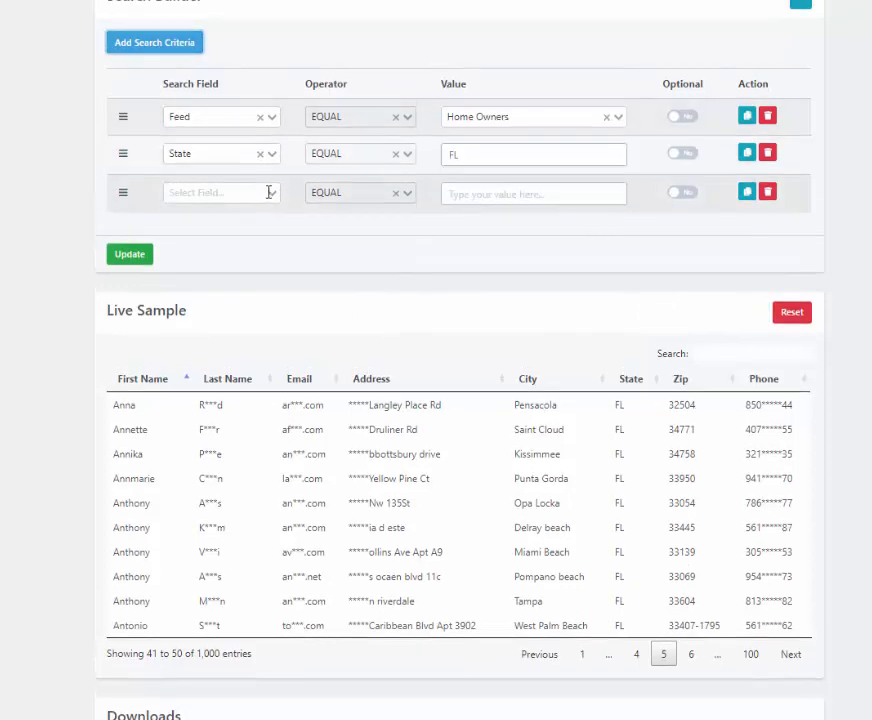
left_click(272, 190)
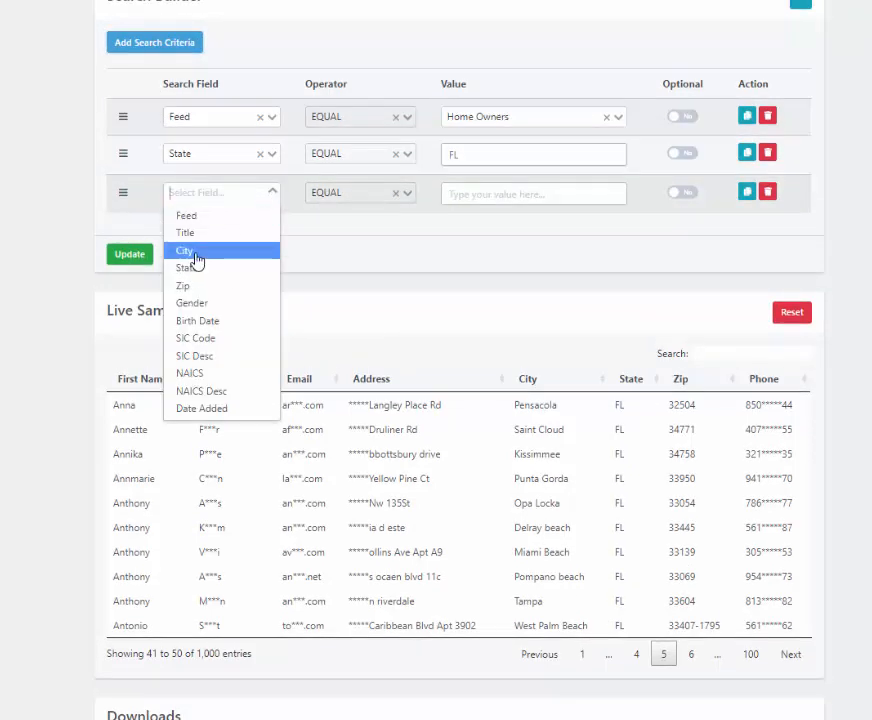
left_click(195, 251)
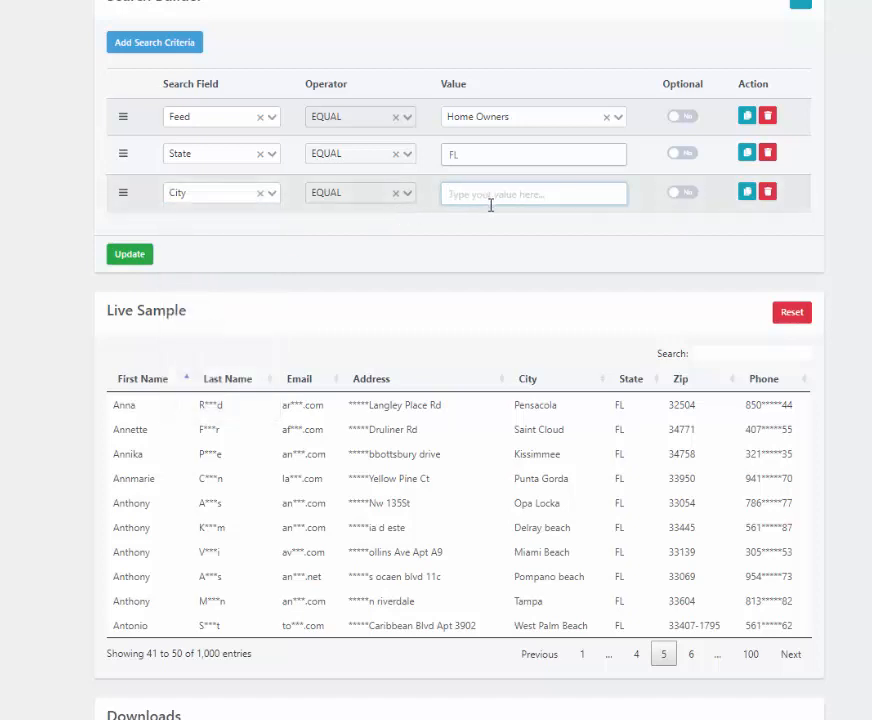
type("Orlando")
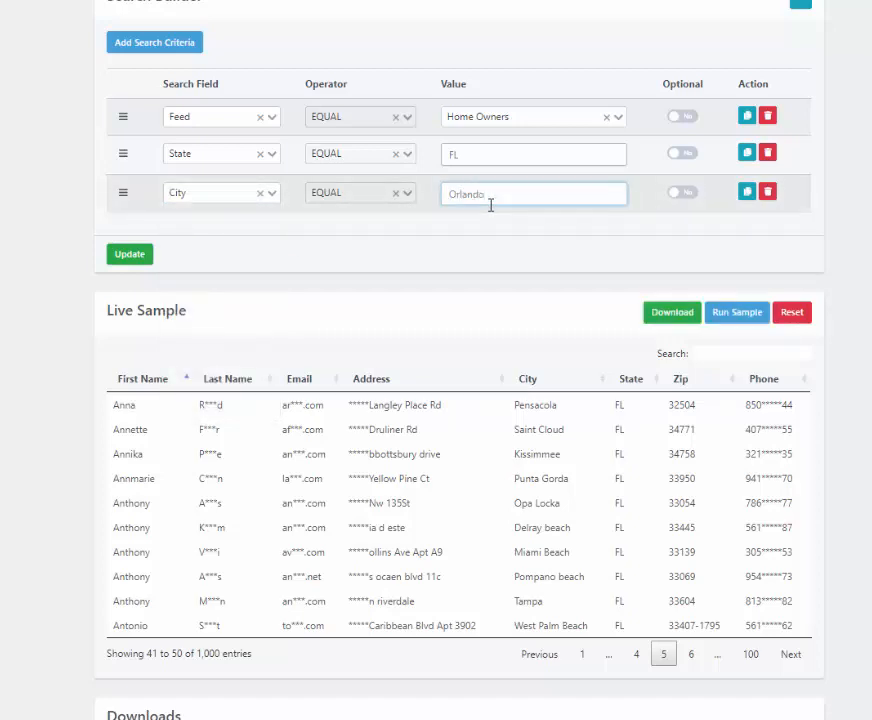
left_click(138, 257)
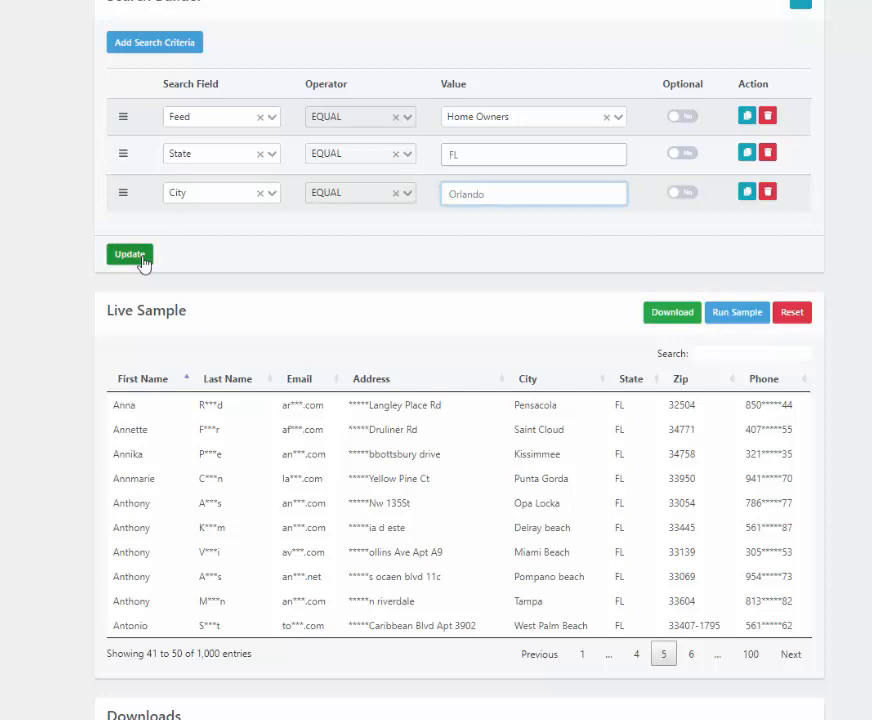
Run a live sample of the search narrowed to Orlando and look through result pages 2 to 5
left_click(745, 321)
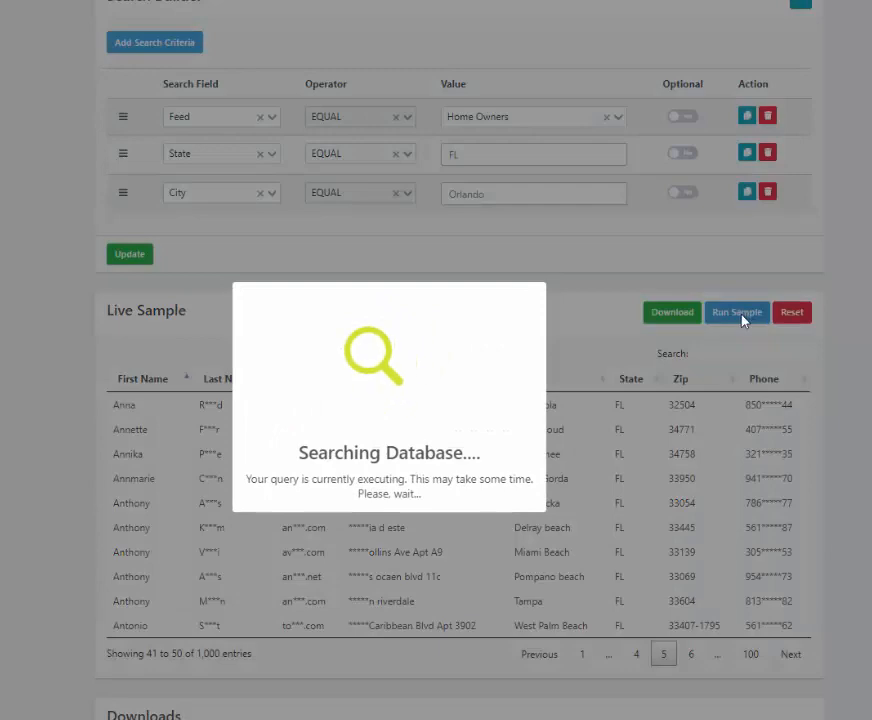
scroll(741, 321, "down", 1)
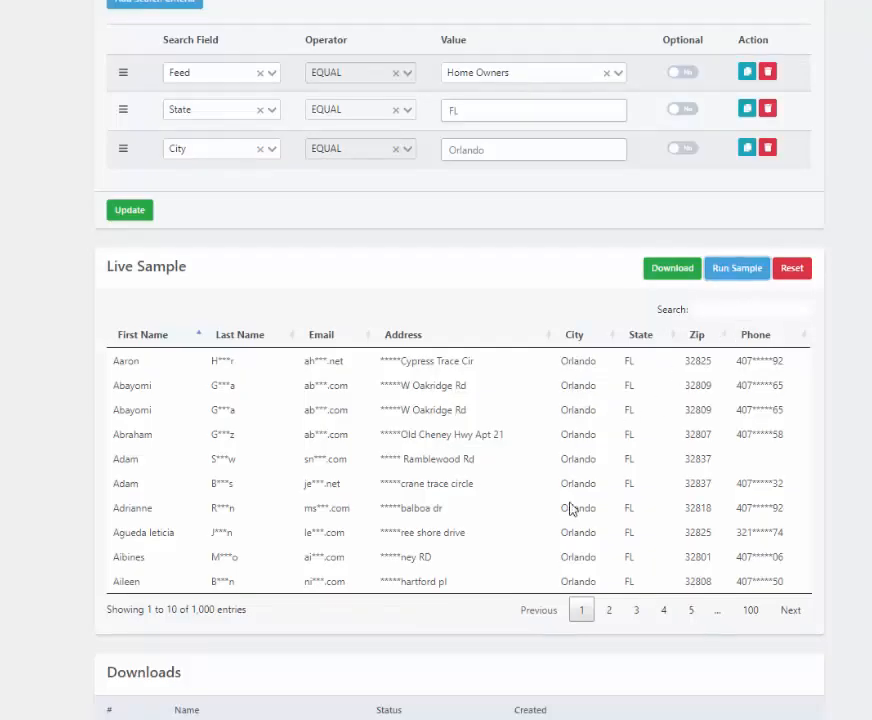
left_click(613, 615)
left_click(641, 614)
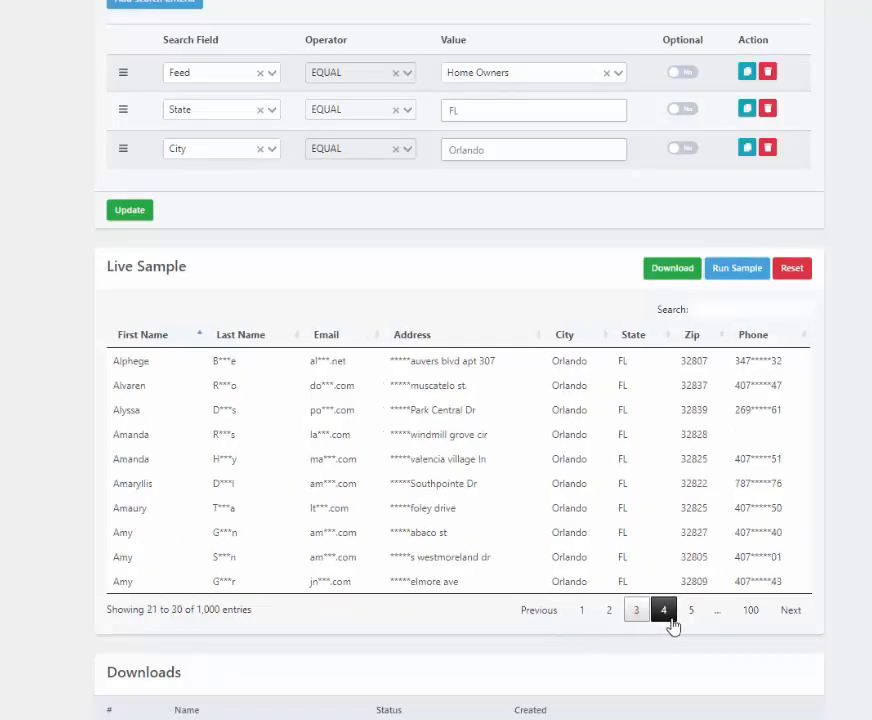
left_click(665, 616)
left_click(688, 617)
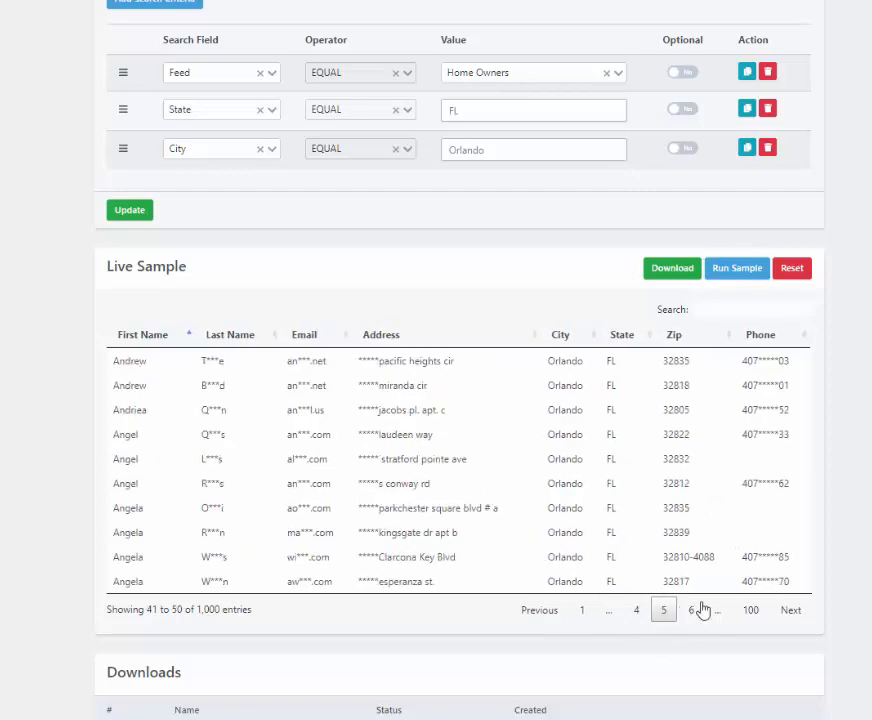